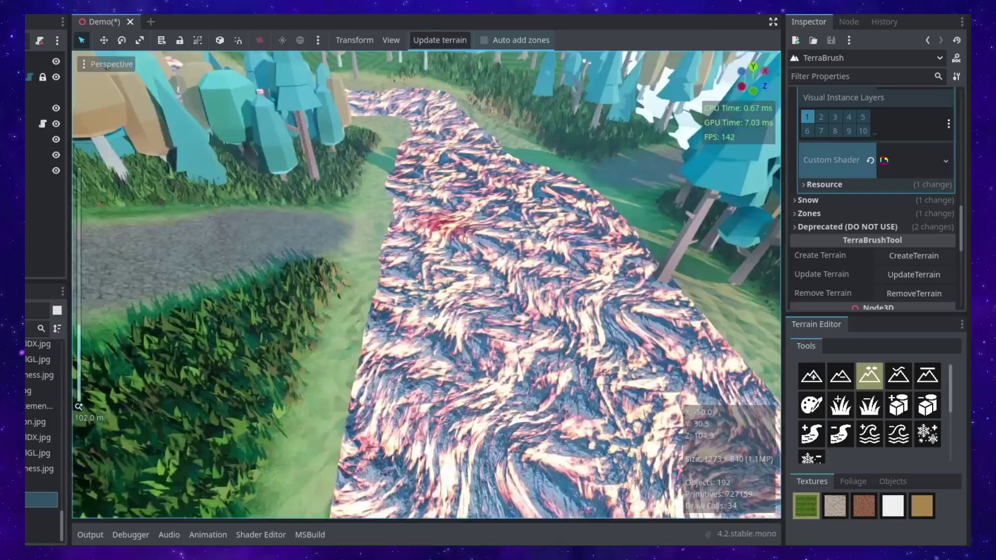
left_click(467, 422)
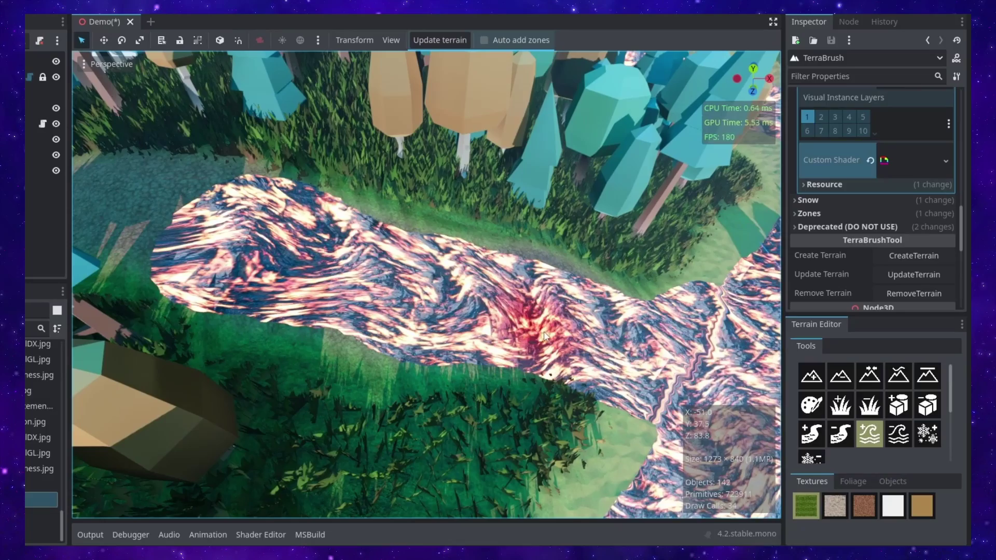
scroll(485, 262, "up", 5)
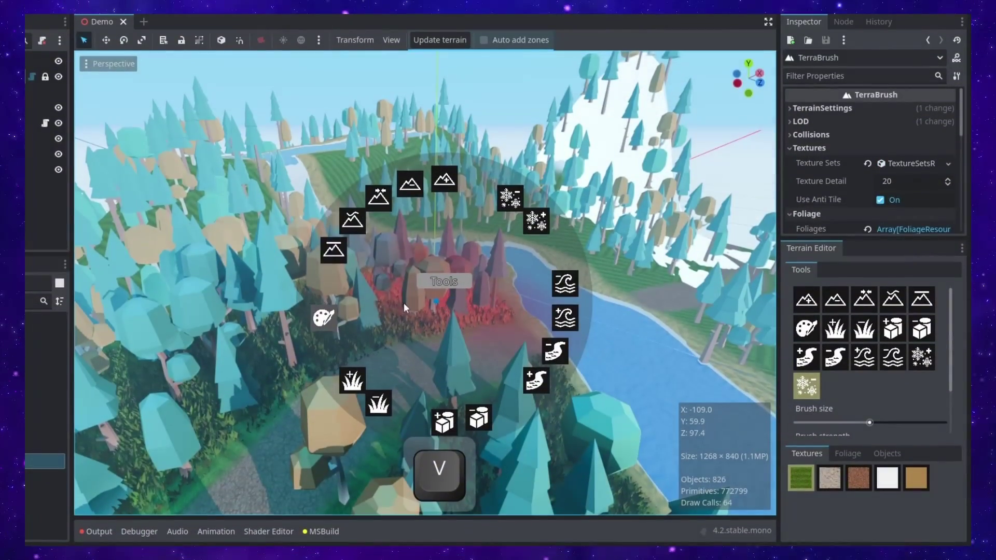
Choose the set-height tool and sample its target height from the distant terrain beside the river.
left_click(341, 259)
key("ctrl")
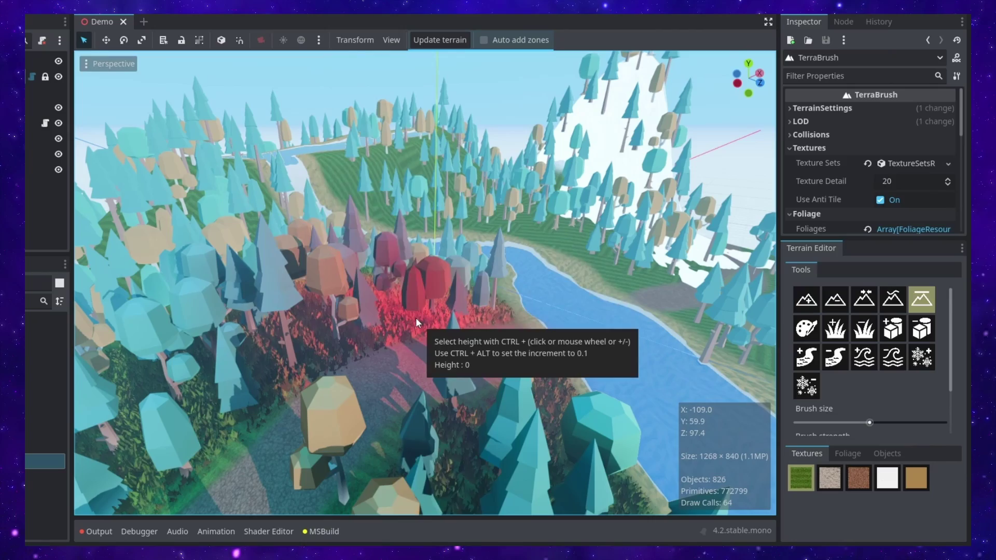
left_click(331, 182, "ctrl")
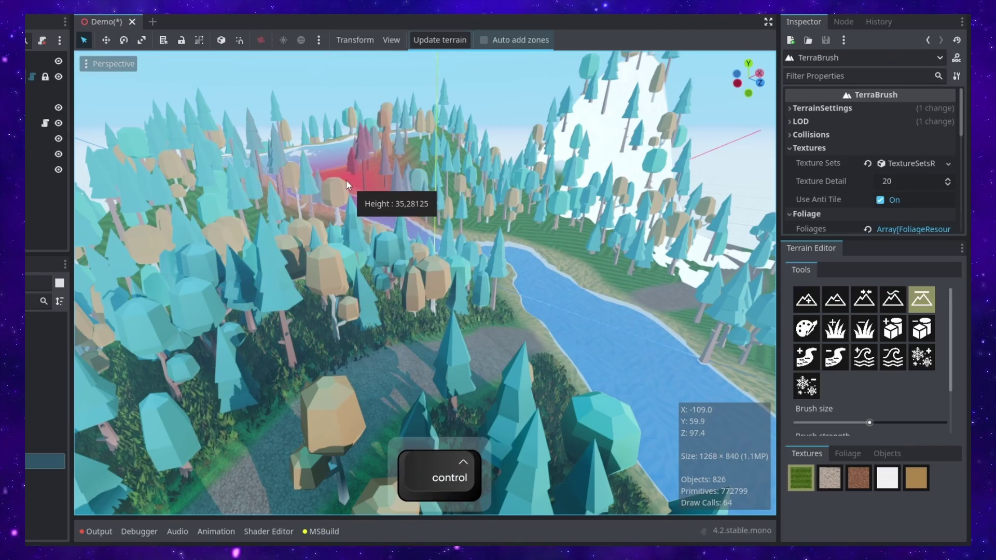
Change the set-height tool's target height to 39 over the river bend.
key("h")
scroll(425, 148, "down", 3)
middle_click_drag(424, 147, 487, 234, "shift")
key("ctrl")
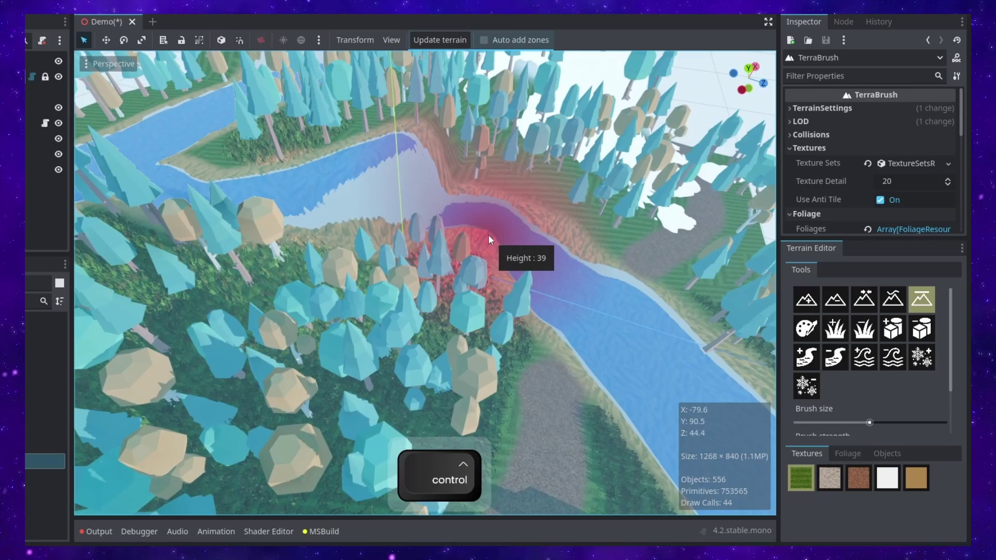
scroll(487, 233, "down", 5)
middle_click_drag(346, 378, 509, 403)
key("ctrl+equal")
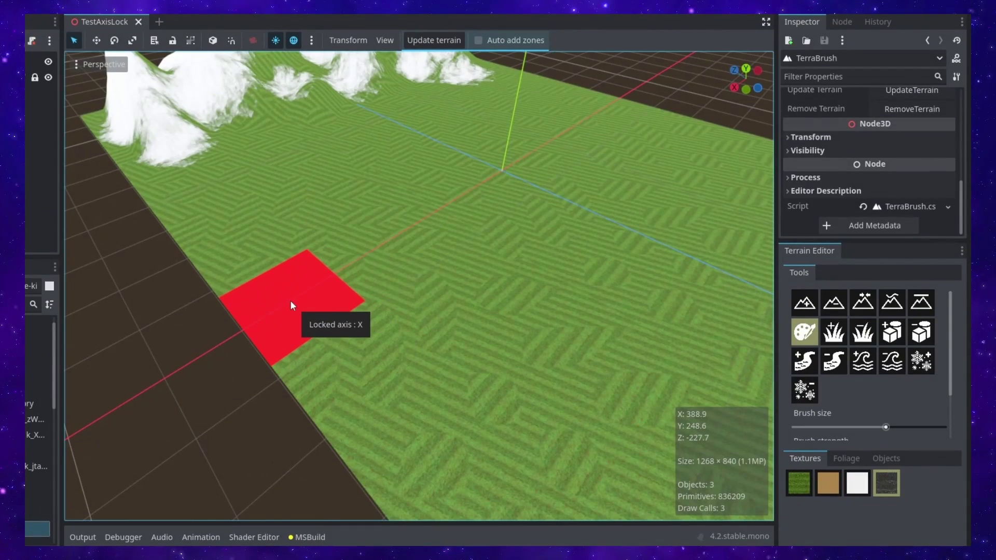
Paint a dark rock texture strip across the terrain with the brush locked to the X axis.
left_click_drag(291, 300, 740, 180)
middle_click_drag(281, 366, 468, 286)
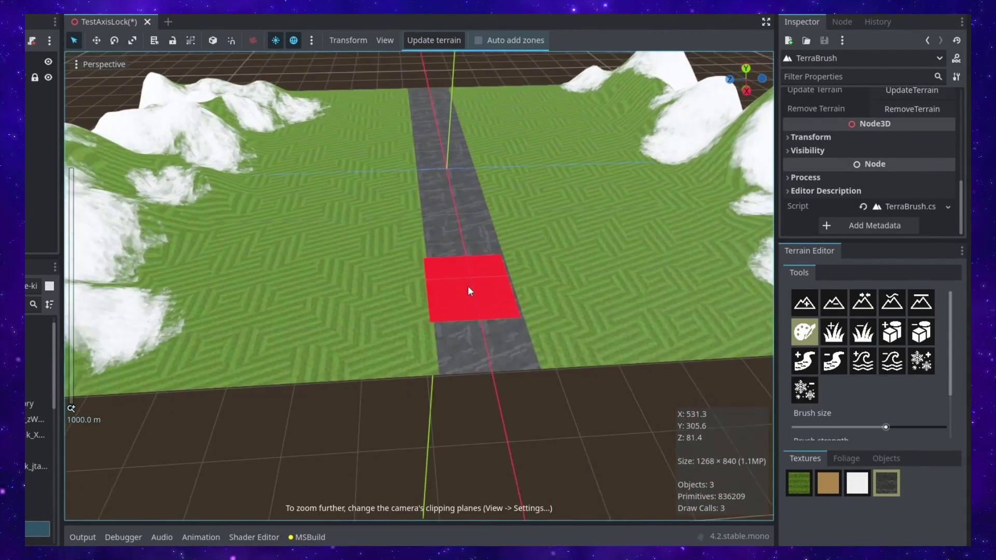
scroll(468, 285, "up", 3)
scroll(435, 318, "down", 3)
Lock the brush to the Z axis and paint a dark rock strip crossing the first one.
key("z")
left_click_drag(258, 334, 567, 373)
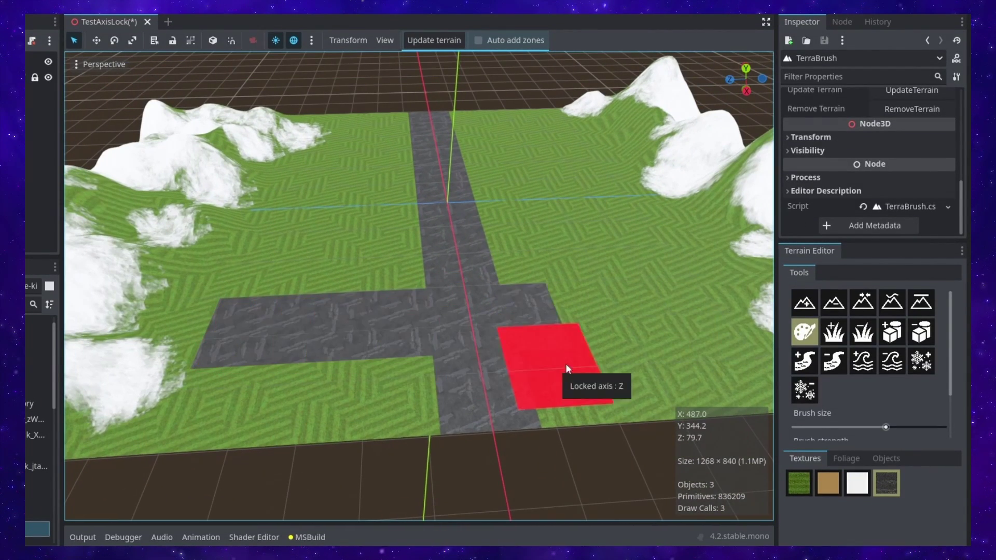
scroll(565, 363, "up", 3)
scroll(549, 357, "down", 3)
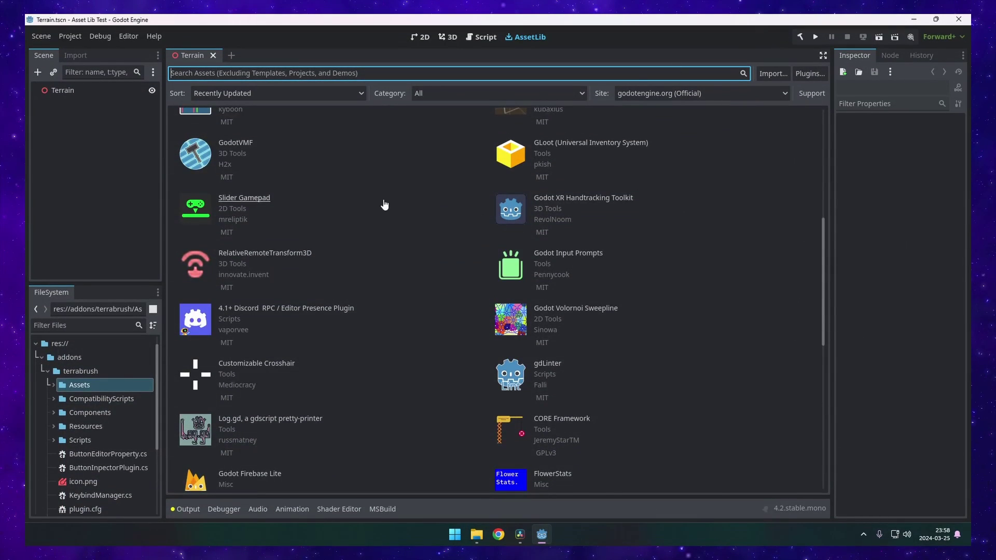
Browse the recently updated assets in the asset library.
scroll(384, 204, "down", 5)
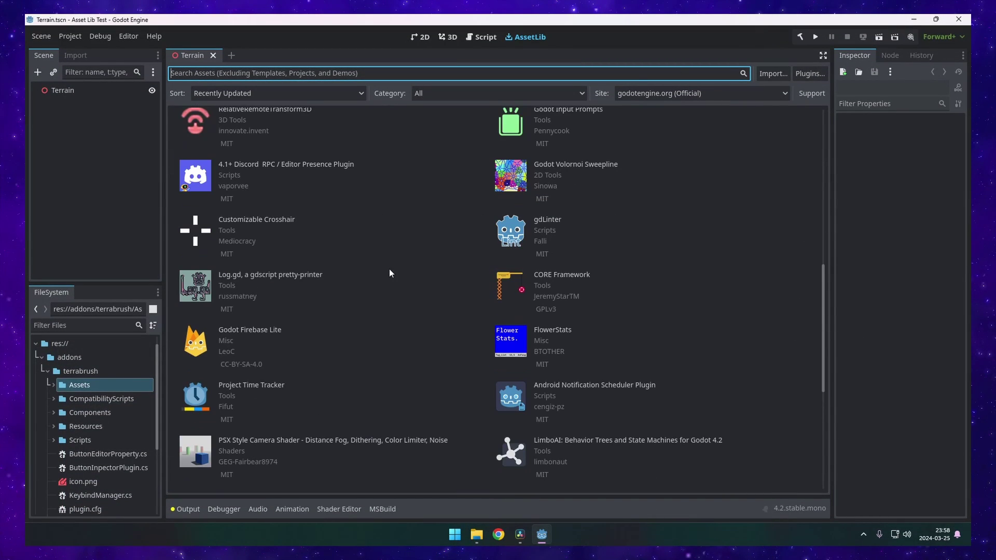
scroll(454, 227, "down", 4)
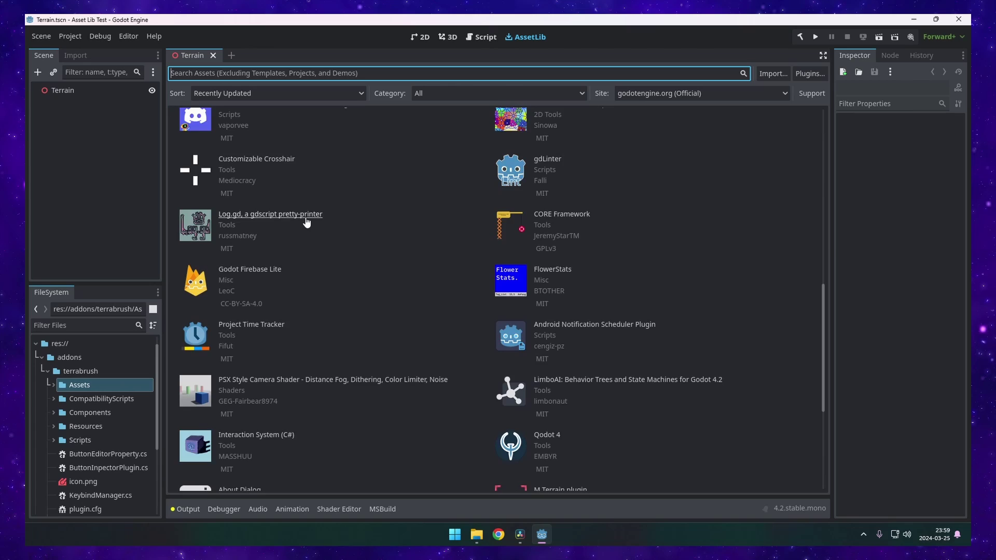
scroll(307, 222, "up", 1)
scroll(304, 220, "up", 1)
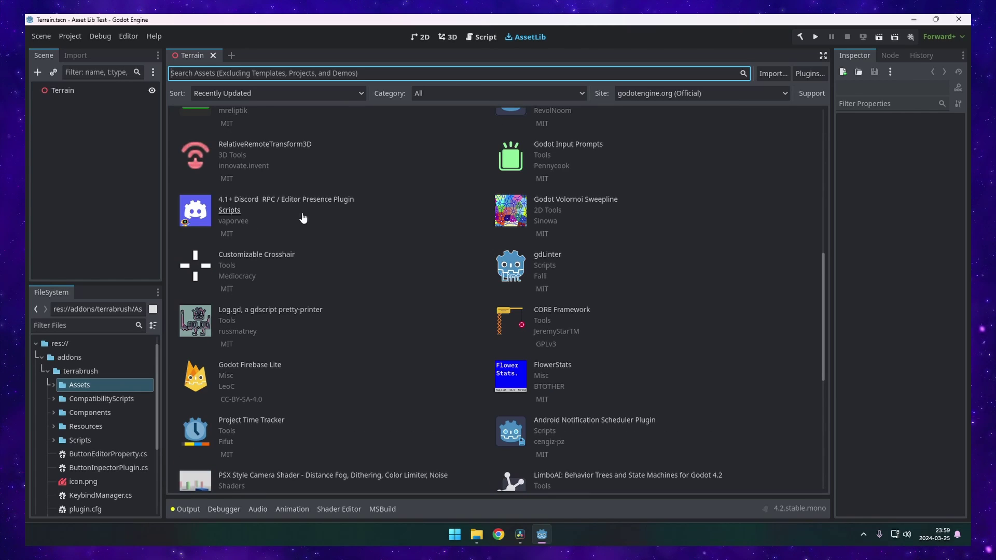
scroll(300, 215, "up", 1)
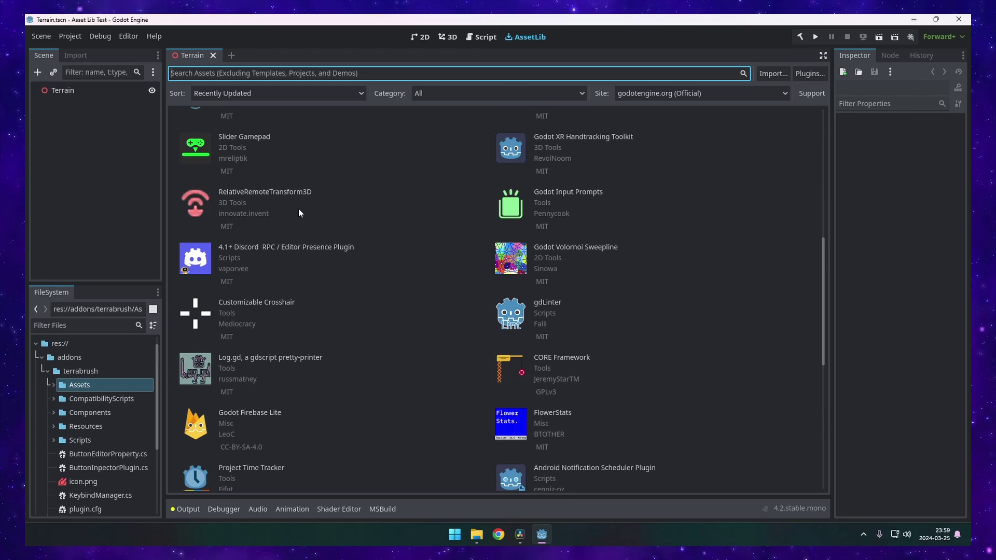
scroll(299, 209, "up", 1)
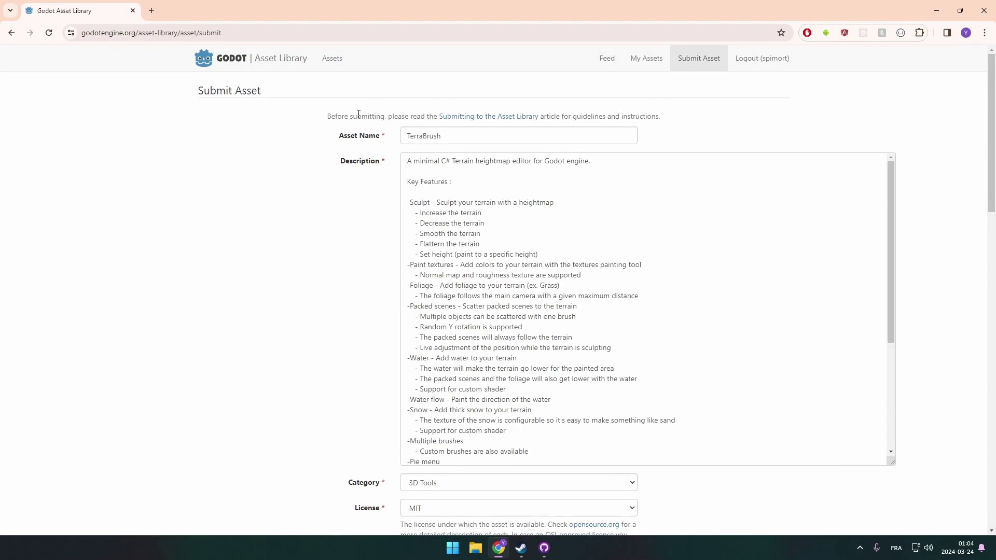
Review the TerraBrush submission form and its pending asset page on the Godot Asset Library site.
scroll(383, 110, "down", 1)
scroll(510, 155, "down", 7)
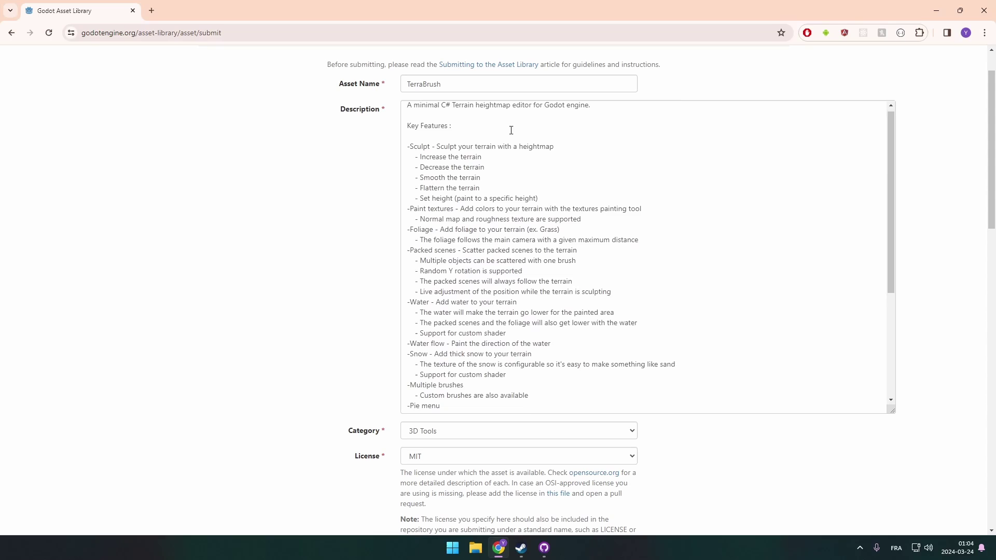
scroll(529, 239, "down", 3)
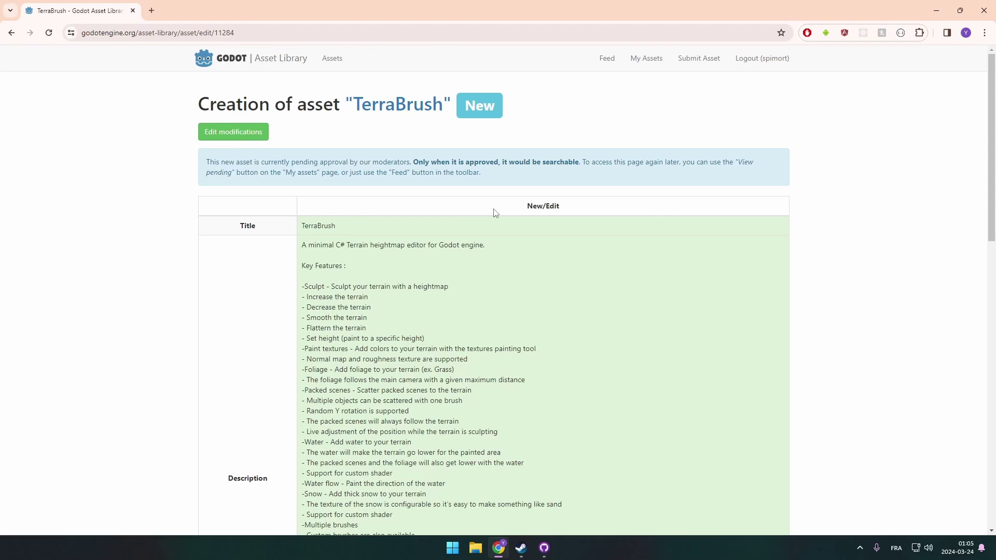
scroll(495, 213, "down", 10)
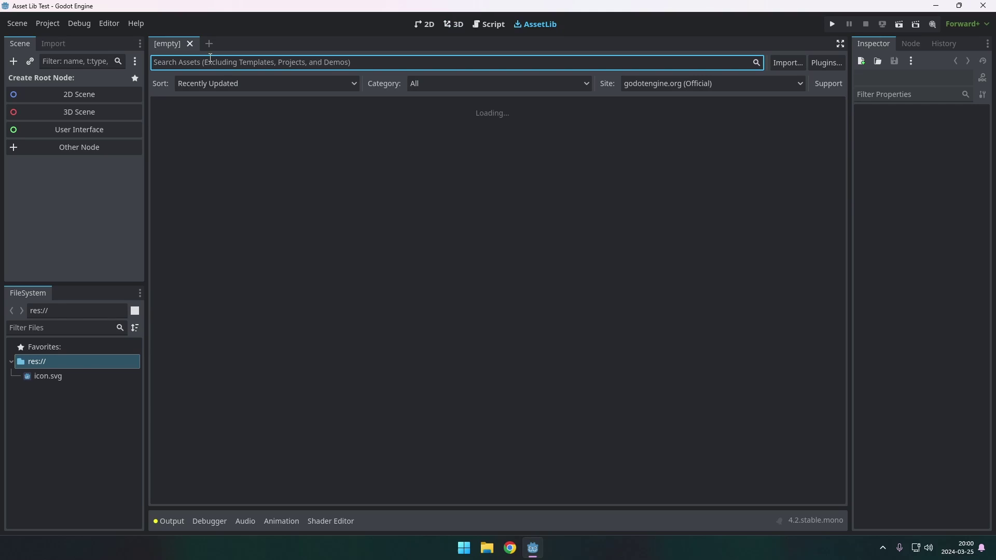
Search the asset library for "terra", then download and install the TerraBrush asset into the project.
type("t")
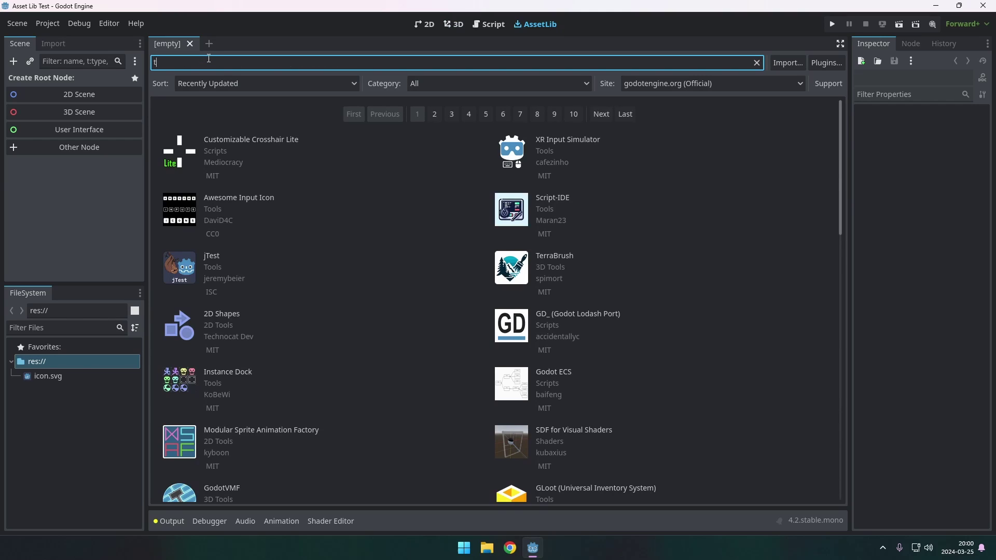
type("erra")
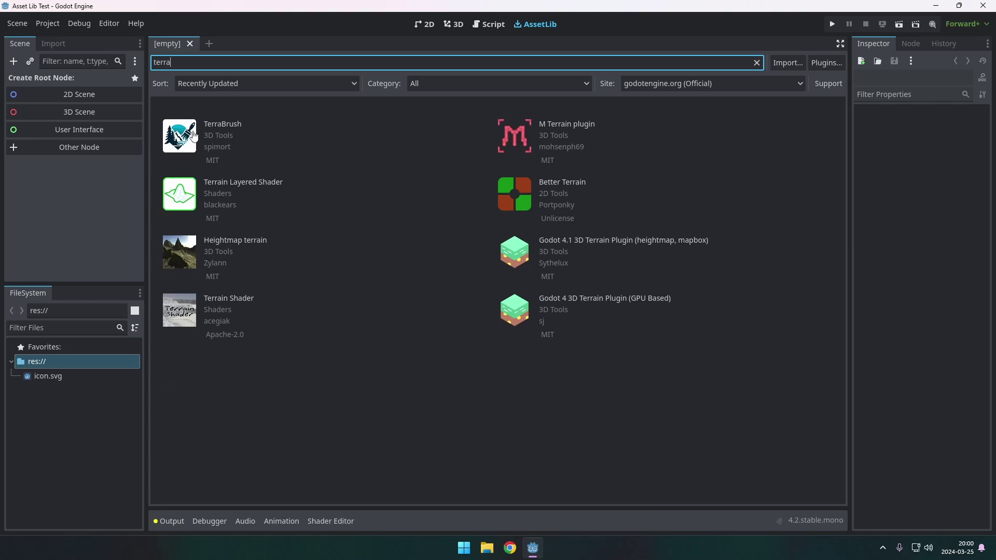
left_click(236, 129)
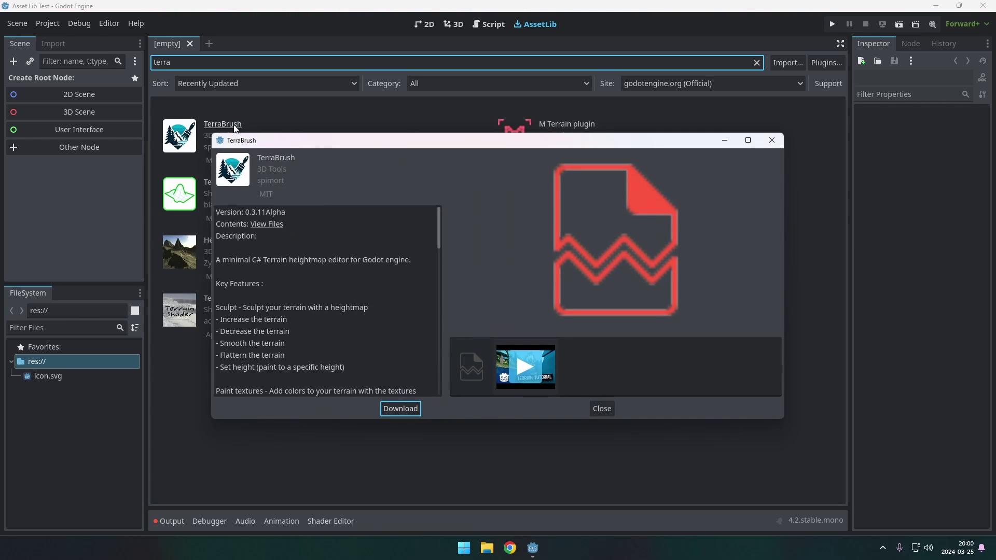
left_click(400, 408)
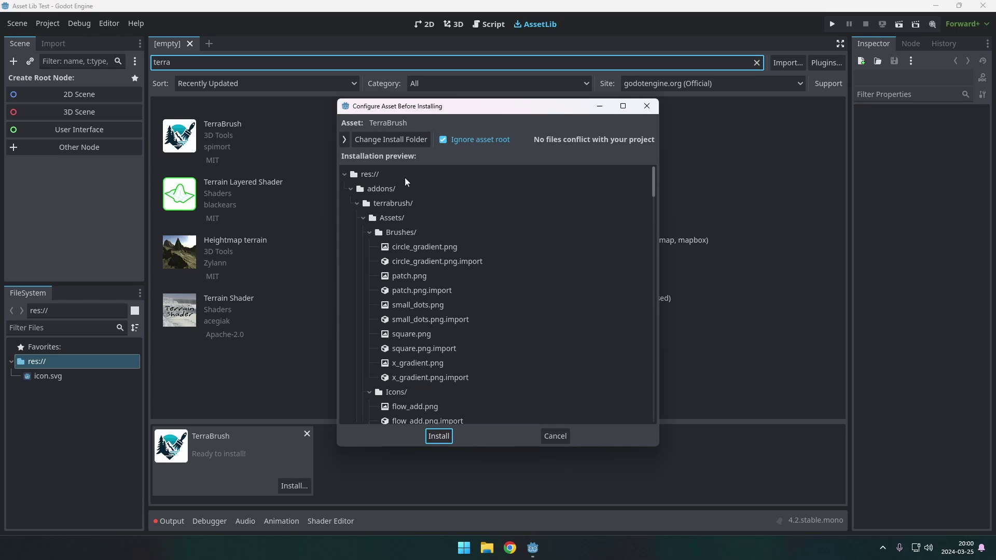
left_click(440, 437)
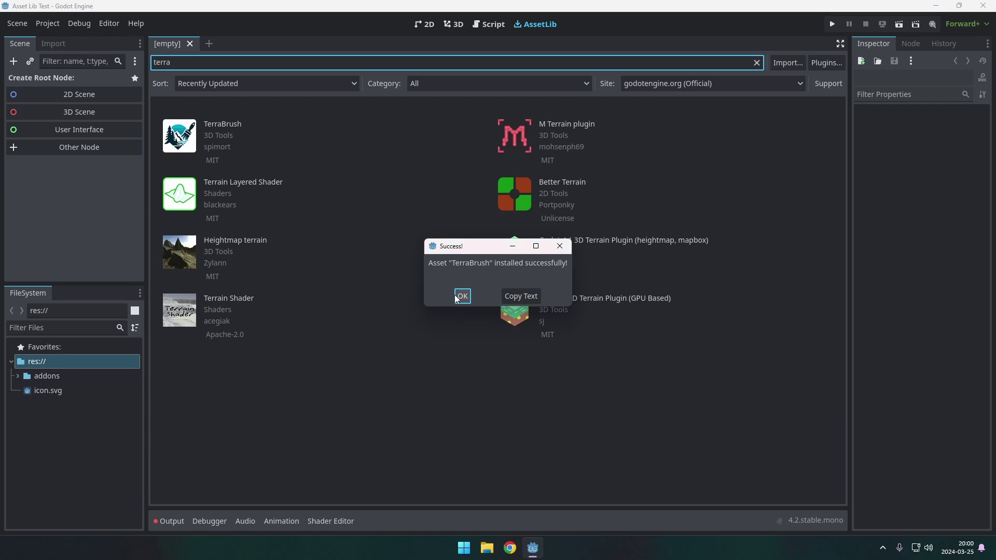
left_click(457, 298)
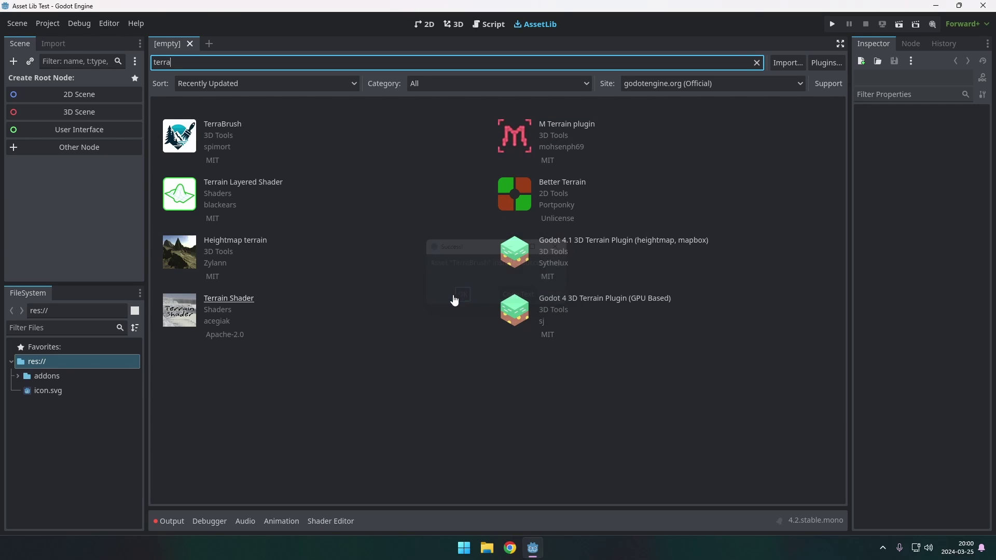
Check the installed terrabrush folder inside the project's addons folder.
left_click(19, 377)
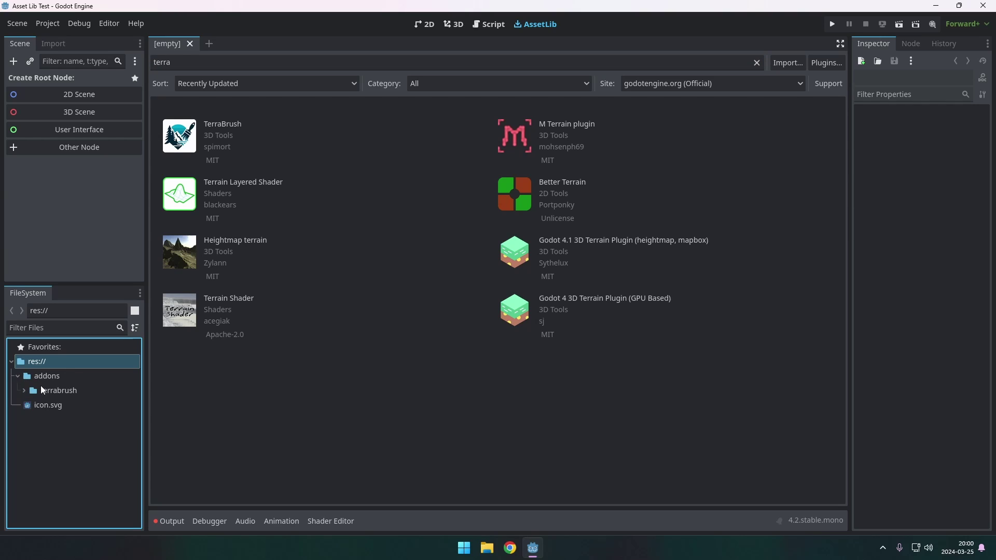
left_click(24, 392)
left_click(23, 376)
Create the C# solution for the project and build it.
left_click(48, 24)
mouse_move(87, 156)
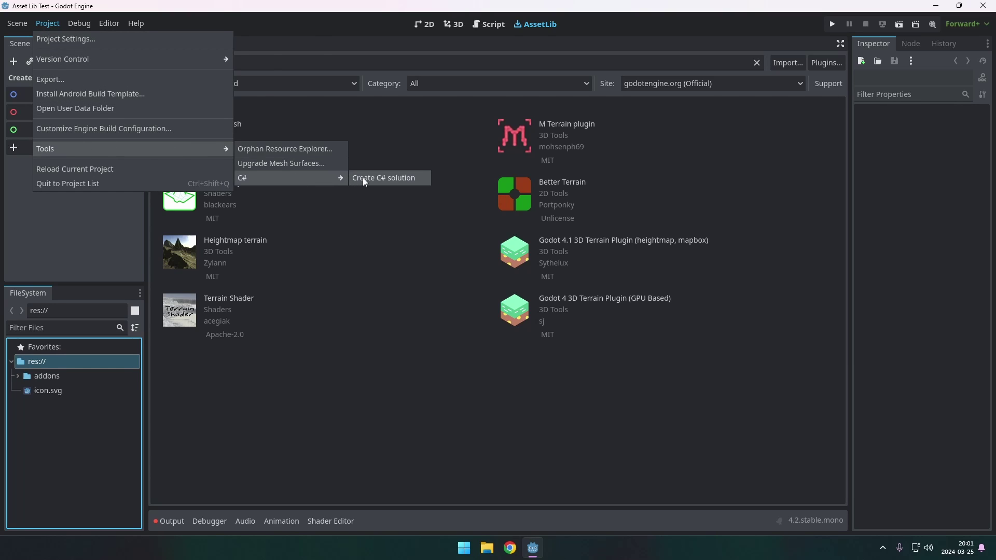
left_click(365, 182)
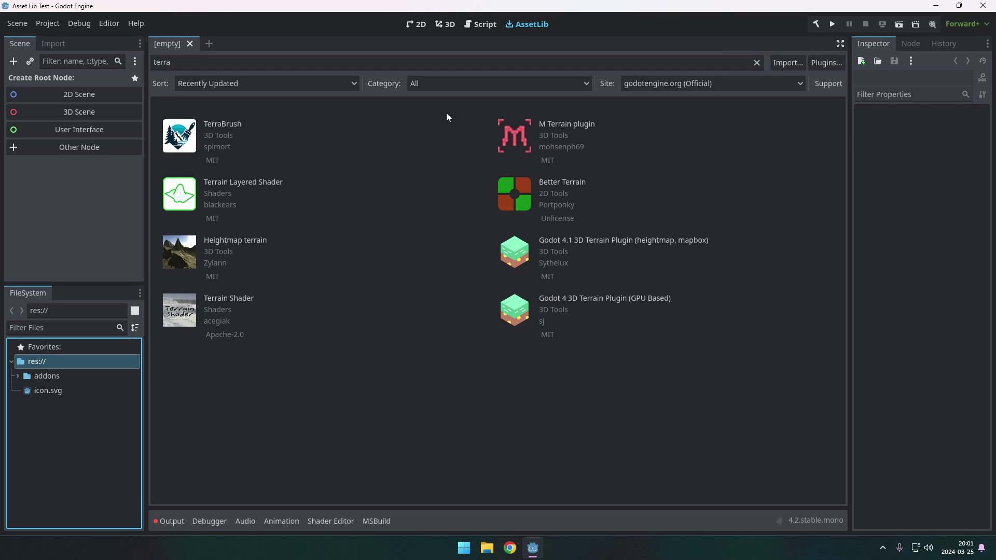
left_click(818, 26)
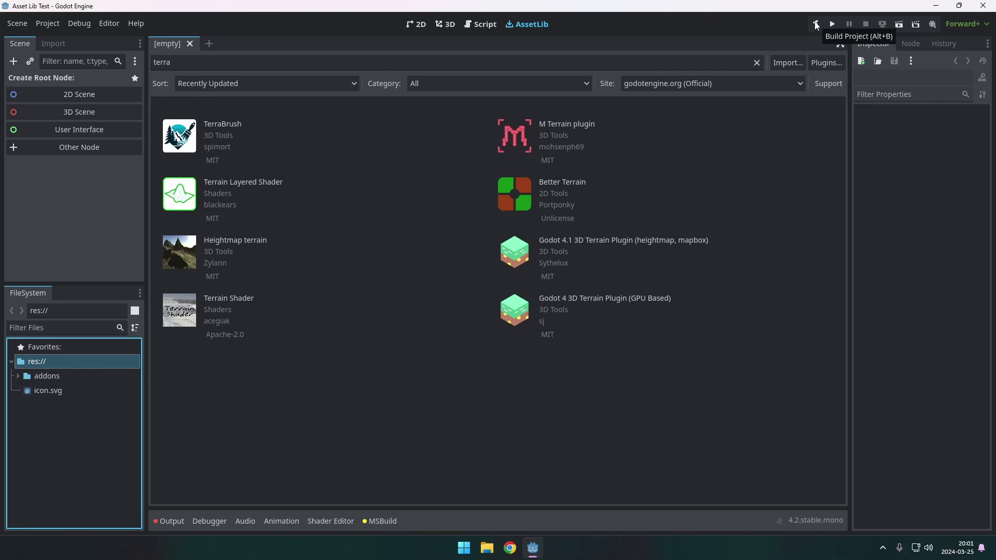
Enable the TerraBrush plugin in the project settings and close them.
left_click(46, 25)
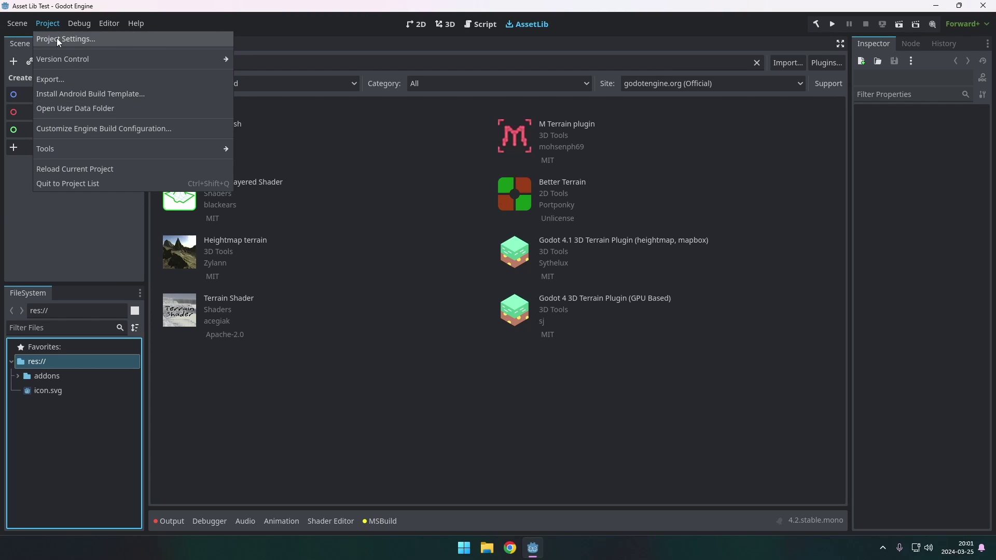
left_click(59, 40)
left_click(532, 113)
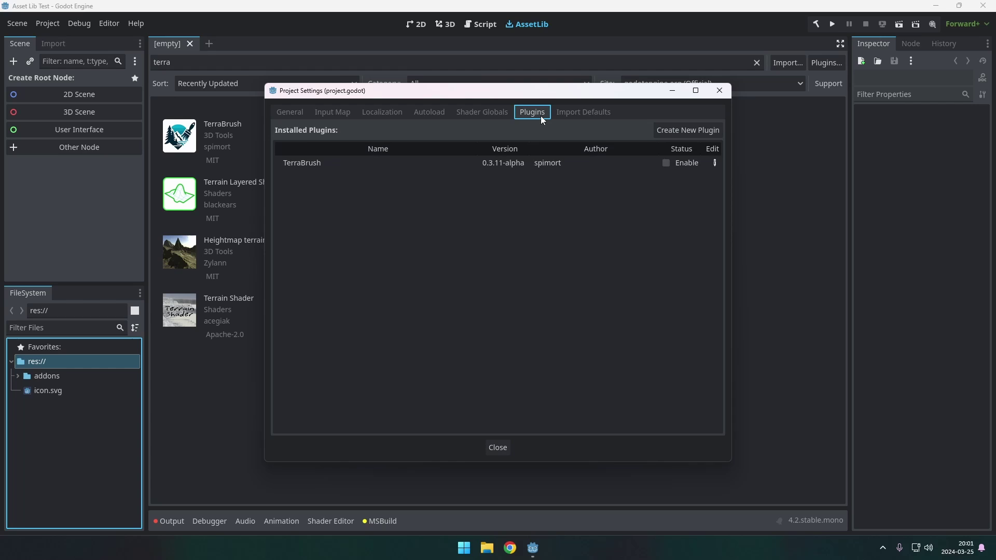
left_click(410, 164)
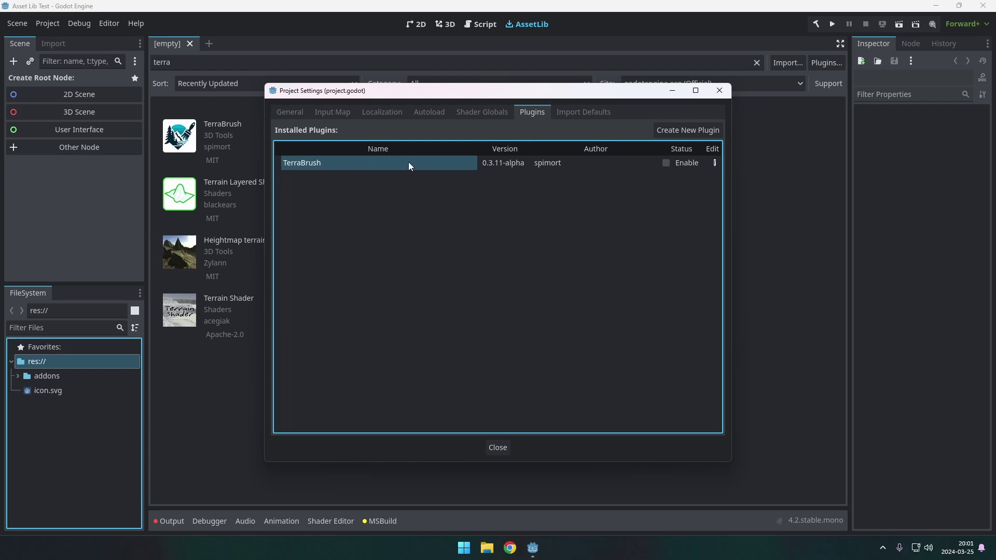
left_click(667, 163)
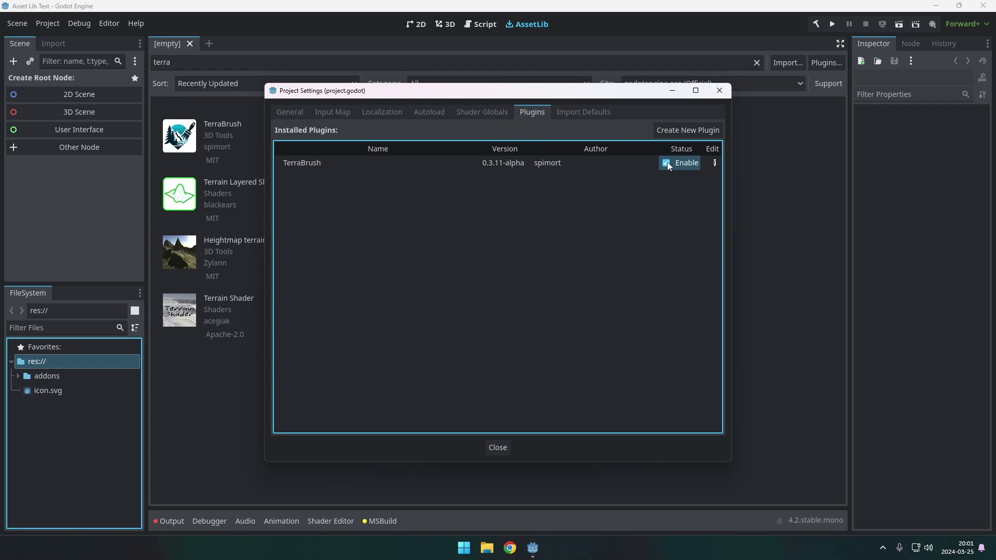
left_click(497, 448)
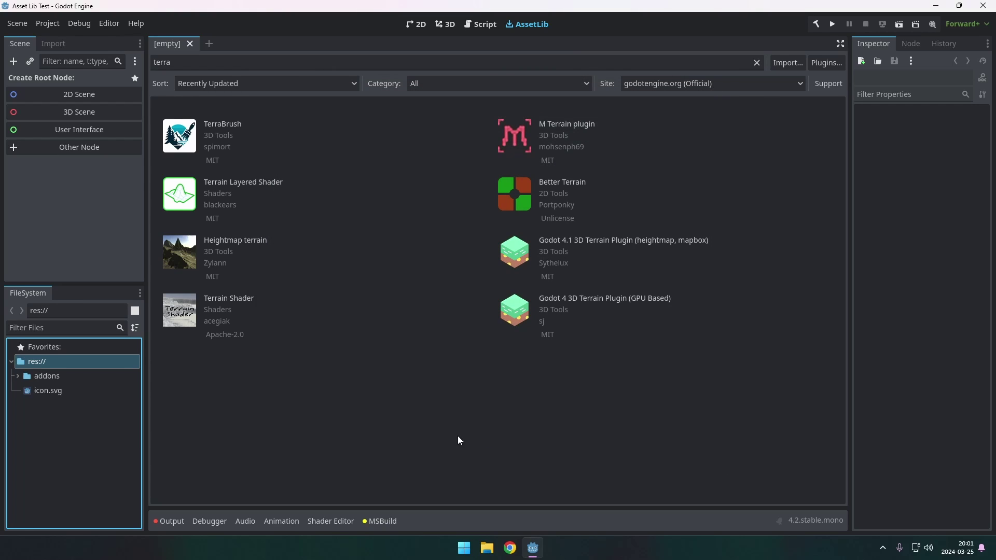
Create a new 3D scene named Terrain in the res:// folder.
right_click(34, 362)
mouse_move(66, 373)
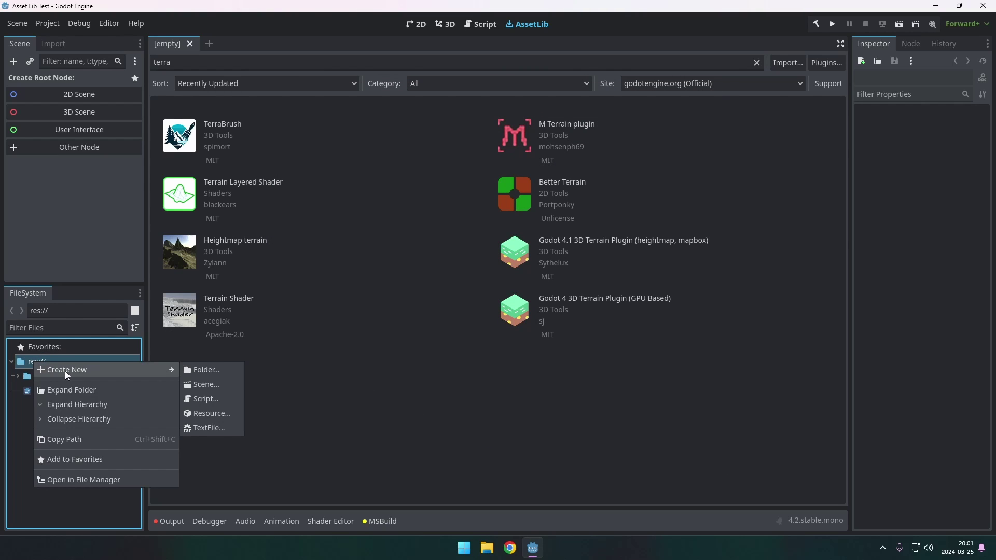
left_click(219, 386)
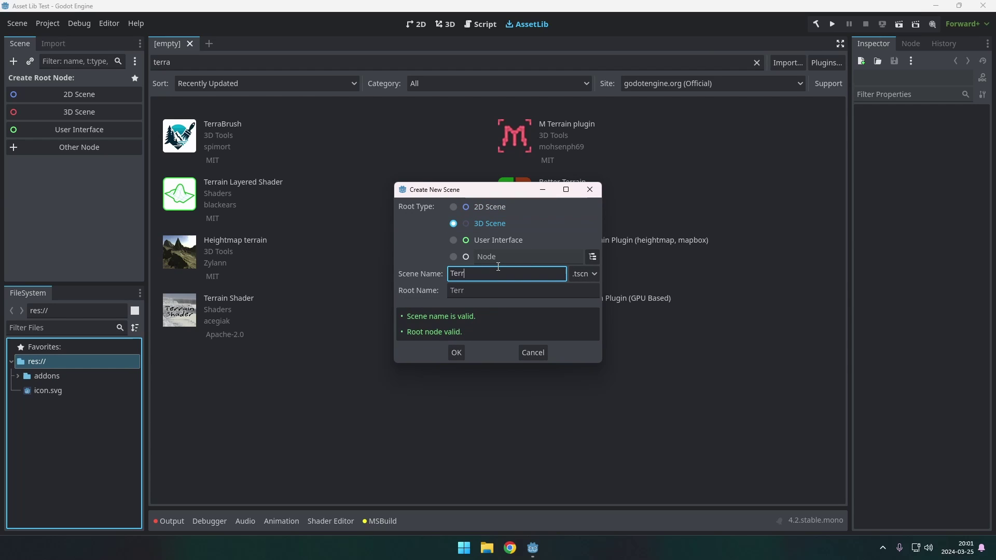
key("Return")
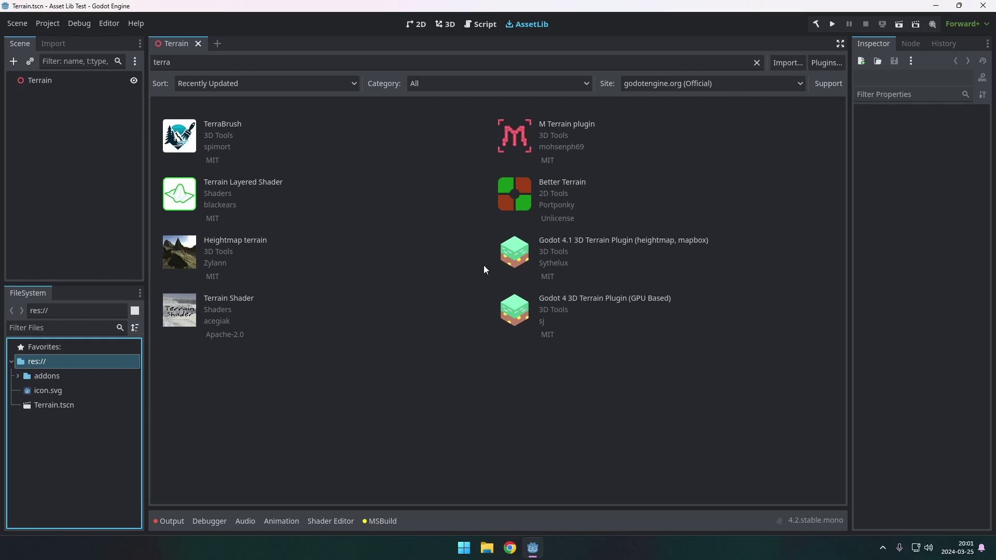
Add a TerraBrush node as a child of the Terrain root node, working in the 3D view.
left_click(451, 25)
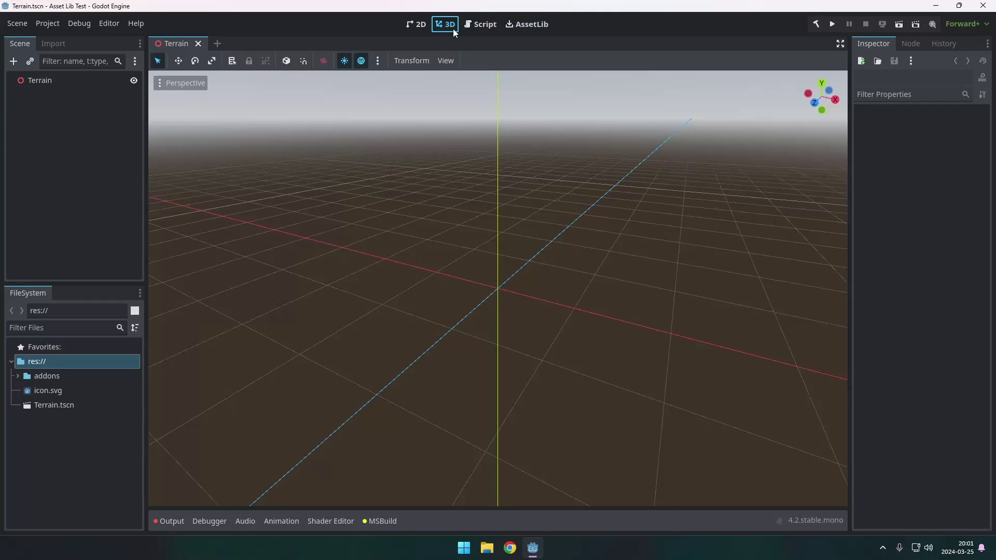
right_click(36, 78)
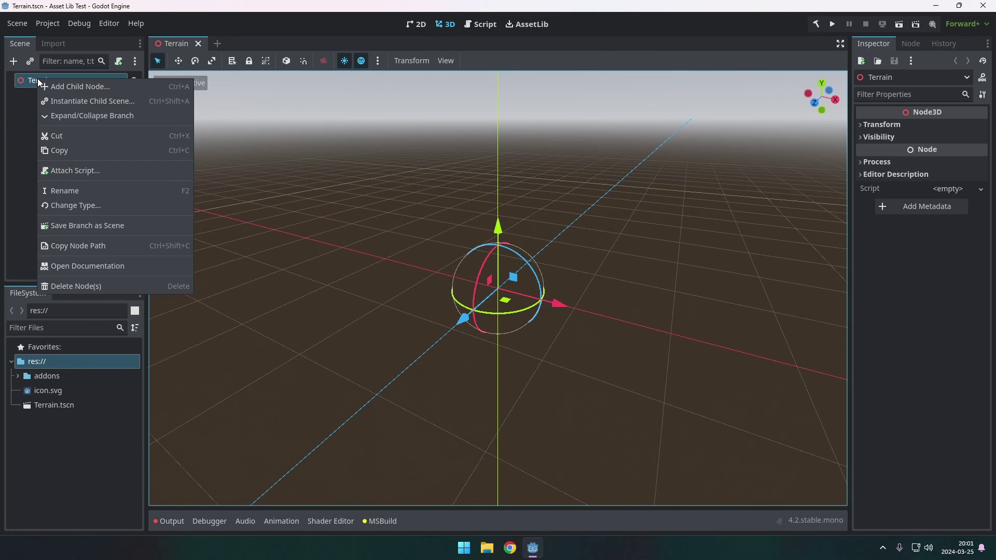
left_click(70, 83)
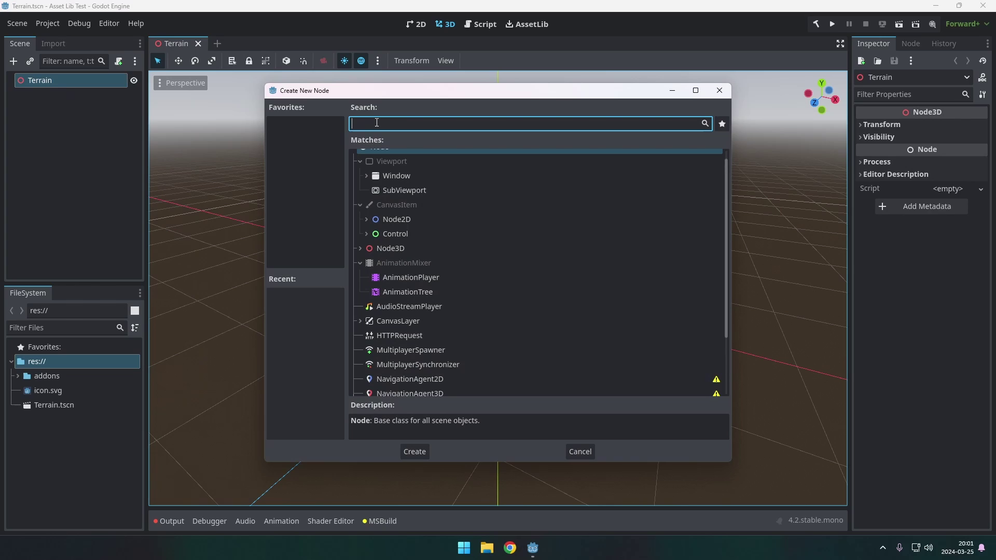
type("terra")
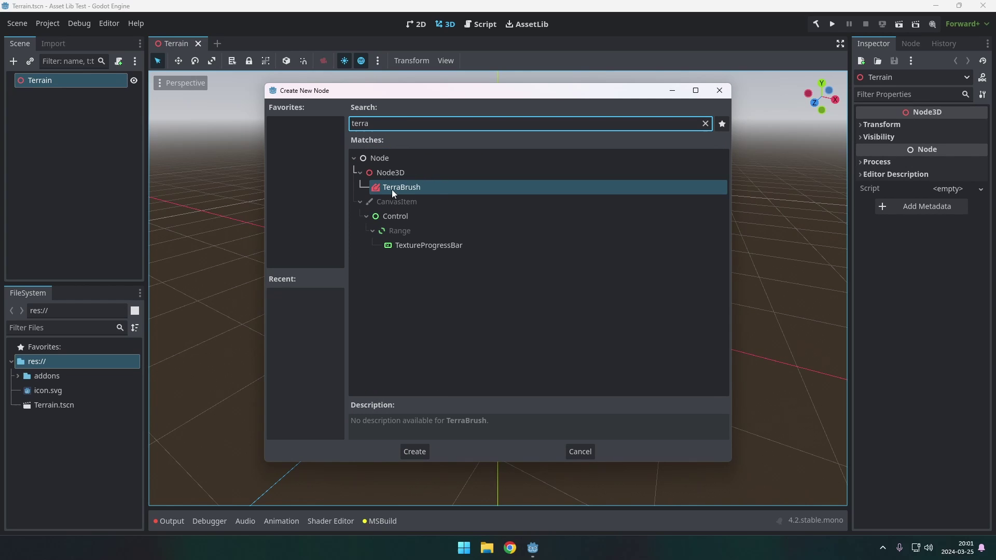
double_click(393, 193)
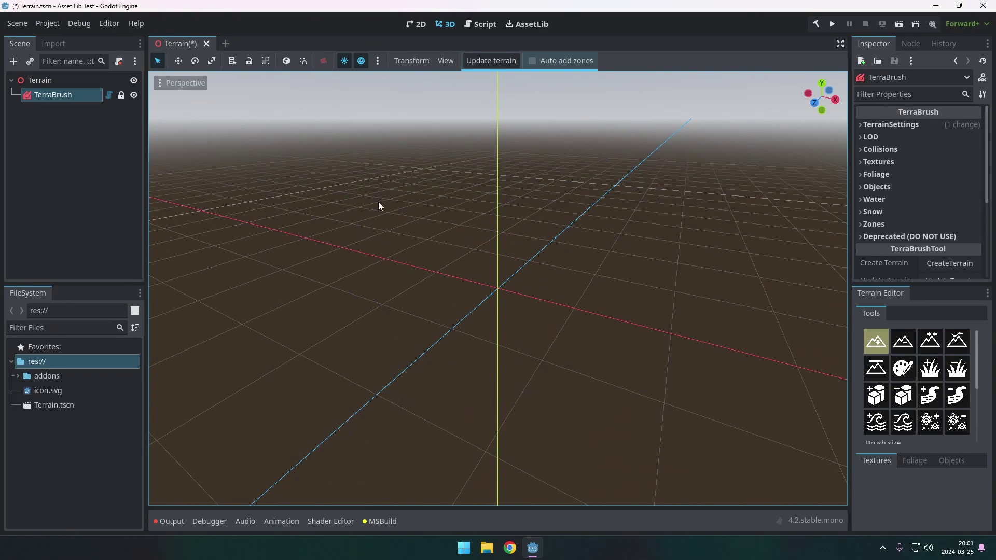
Create the terrain for the TerraBrush node and view the new surface.
left_click(960, 265)
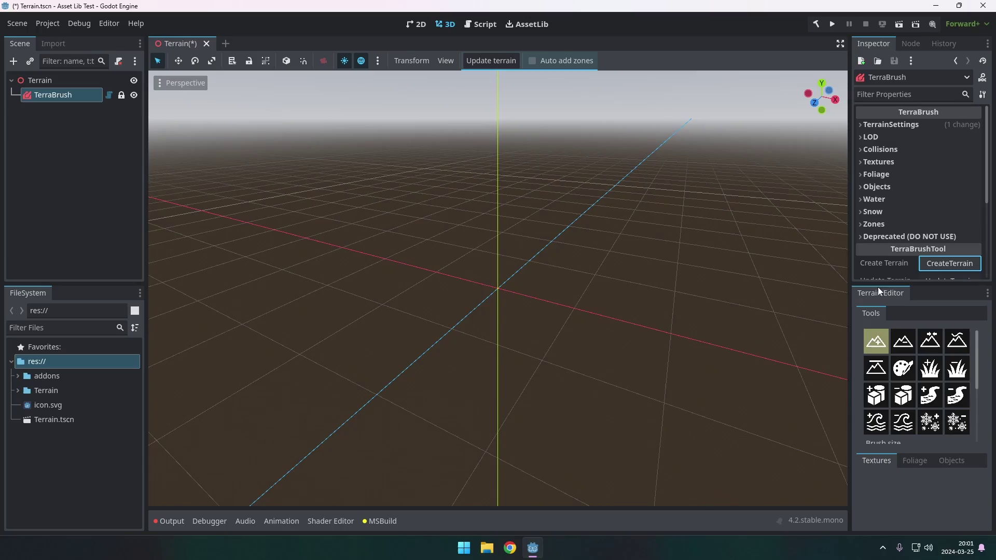
scroll(551, 306, "down", 5)
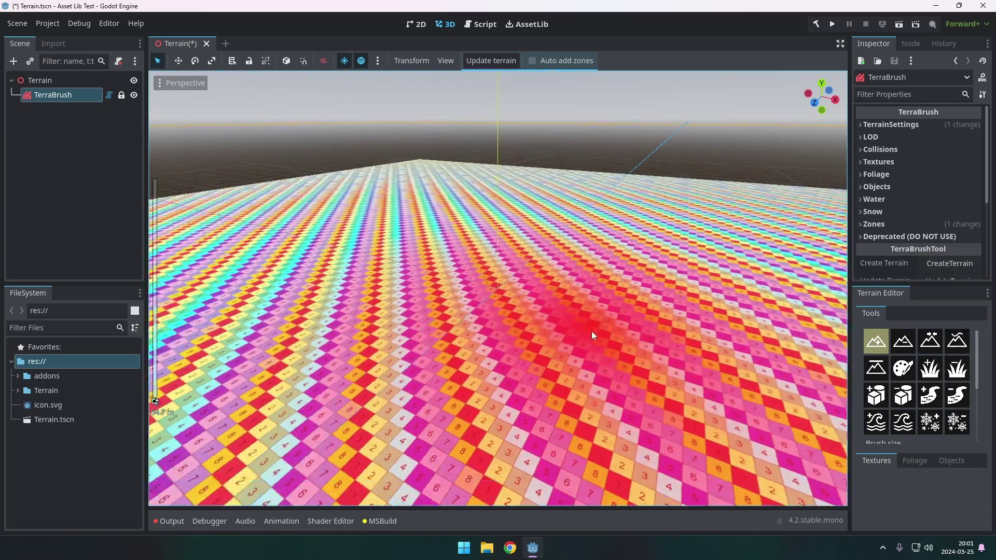
mouse_move(571, 319)
left_mouse_down()
mouse_move(491, 347)
mouse_move(532, 325)
left_mouse_up()
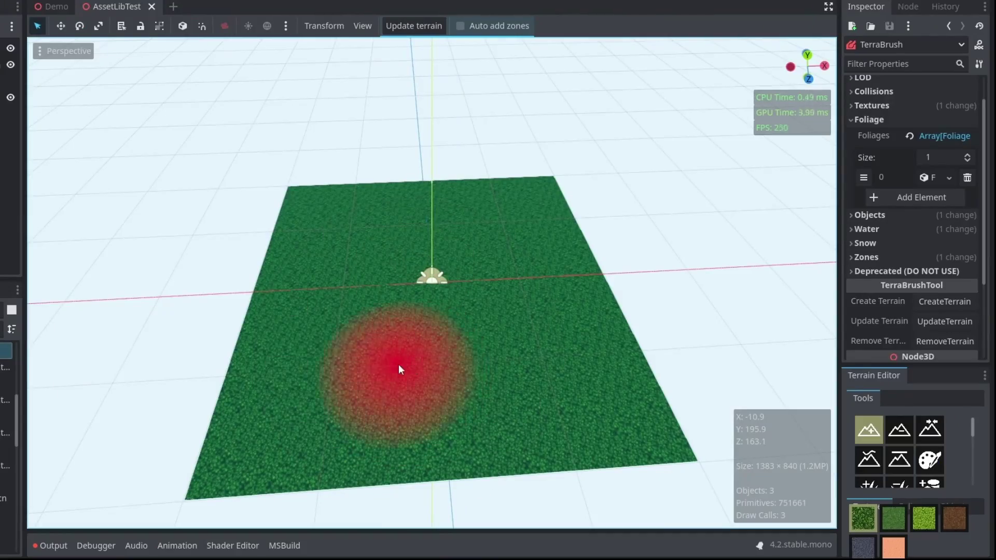
Raise hills and ridges across the flat grass terrain of the AssetLibTest scene with the terrain-raising brush.
mouse_move(400, 367)
left_mouse_down()
mouse_move(285, 373)
mouse_move(585, 396)
mouse_move(539, 461)
left_mouse_up()
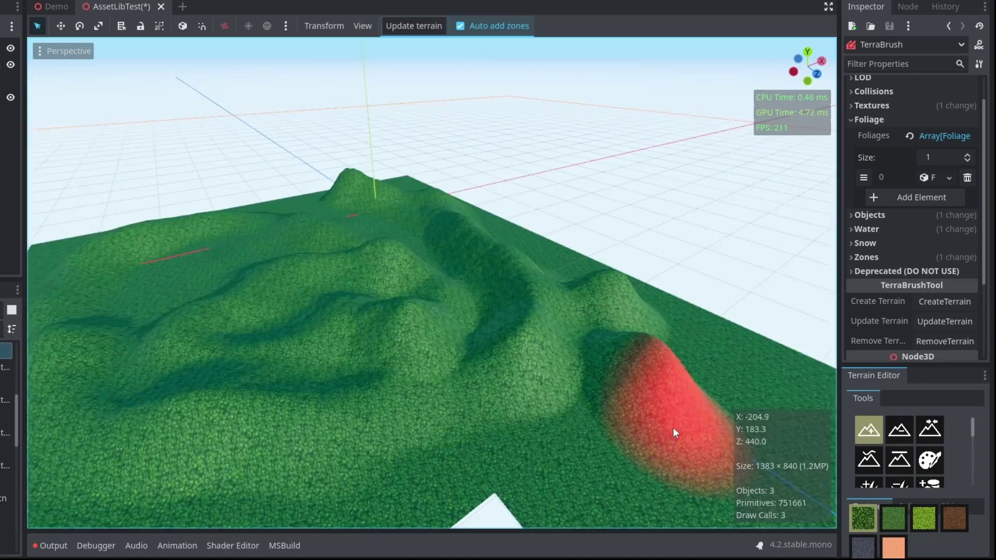